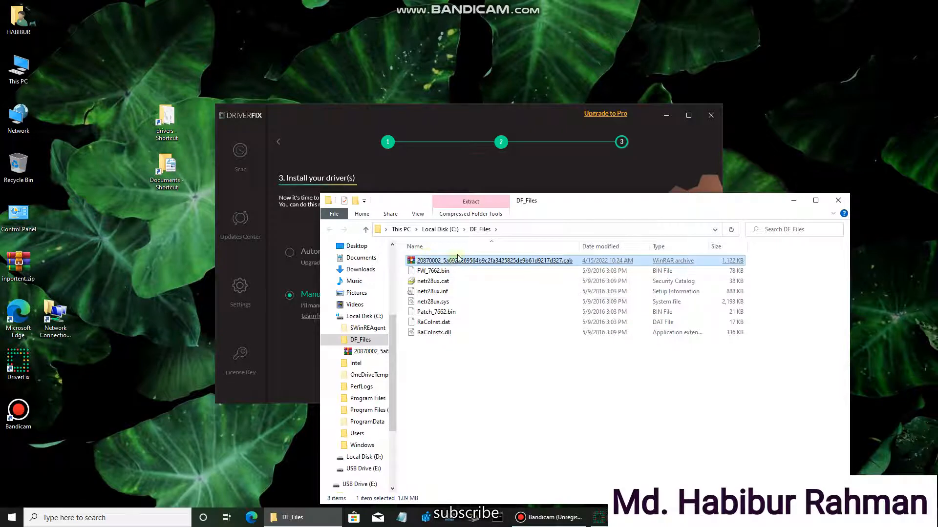
{"action": "right_click", "coordinate": [420, 262]}
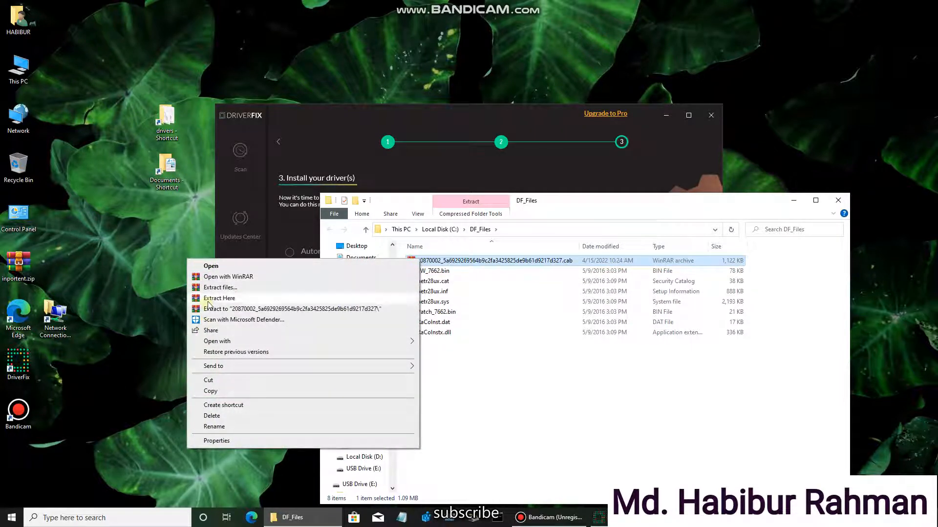
{"action": "left_click", "coordinate": [505, 413]}
{"action": "left_click", "coordinate": [498, 415]}
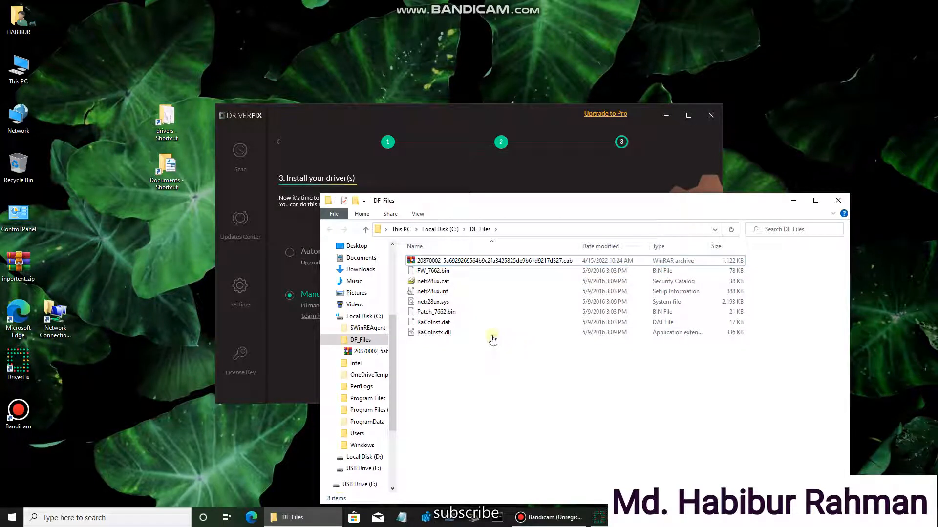
{"action": "left_click", "coordinate": [436, 261]}
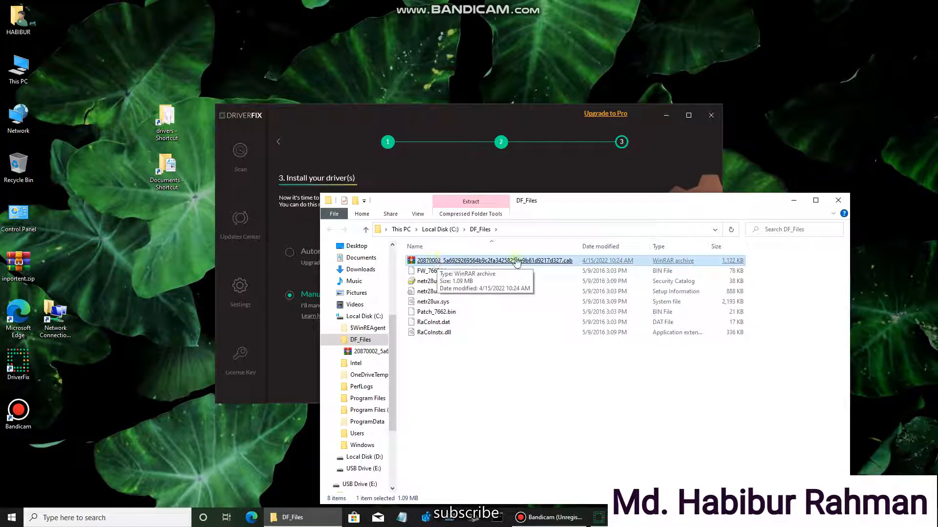
Close the DF_Files and DriverFix windows and reopen the DF_Files folder on Local Disk (C:).
{"action": "left_click", "coordinate": [838, 201]}
{"action": "left_click", "coordinate": [711, 115]}
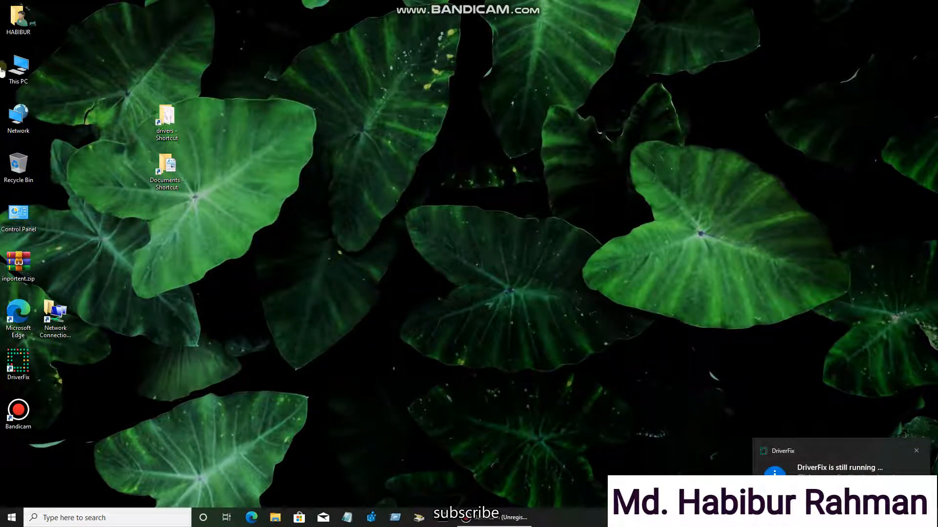
{"action": "double_click", "coordinate": [19, 68]}
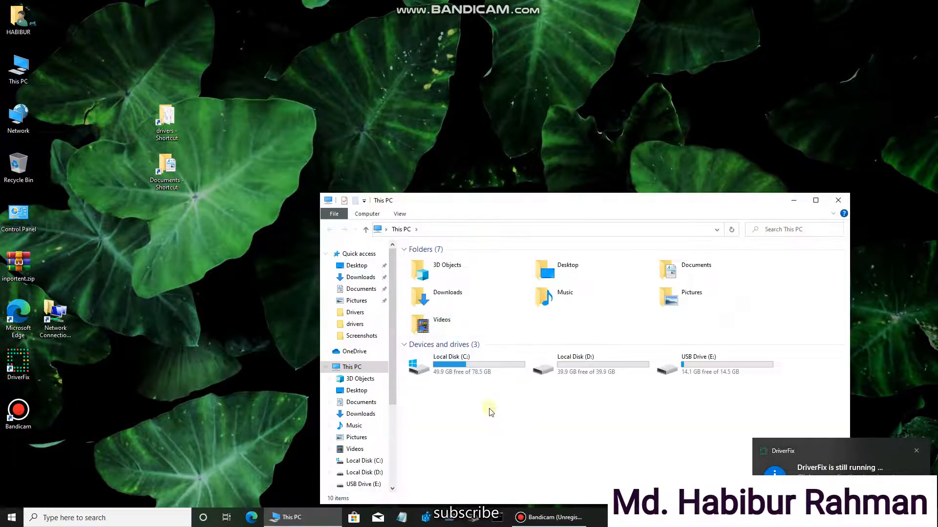
{"action": "double_click", "coordinate": [477, 369]}
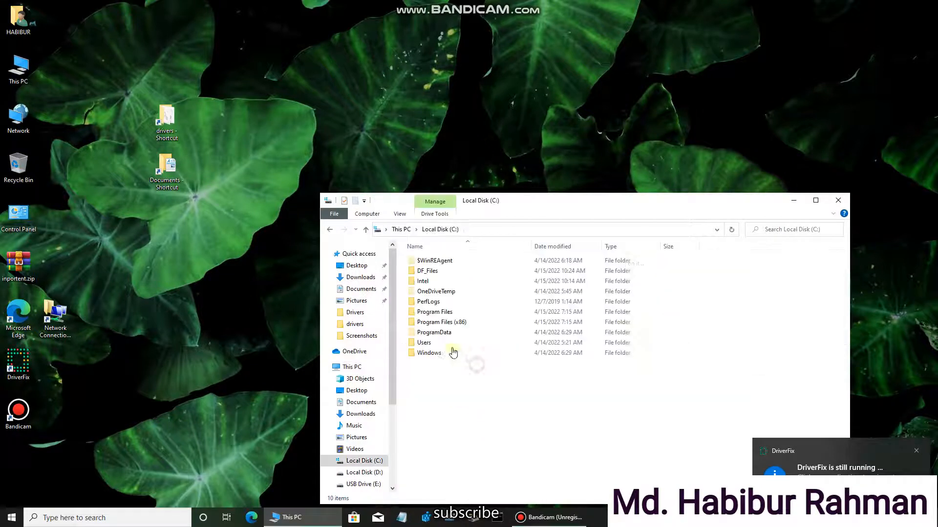
{"action": "double_click", "coordinate": [429, 270]}
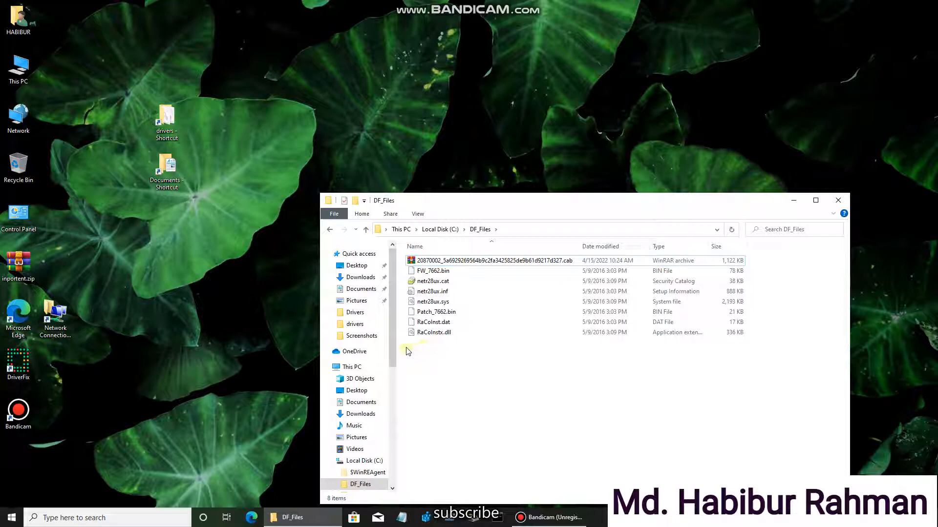
{"action": "right_click", "coordinate": [156, 285]}
{"action": "left_click", "coordinate": [240, 321]}
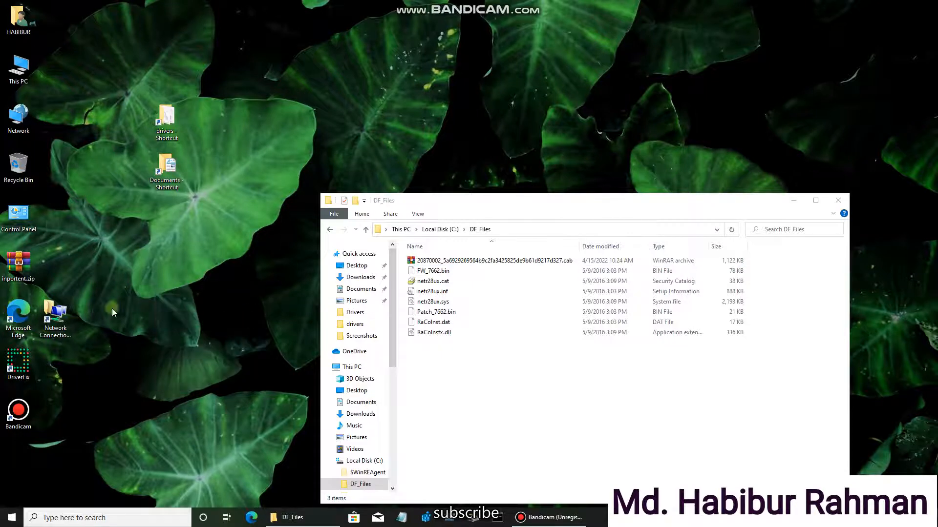
{"action": "left_click", "coordinate": [10, 474]}
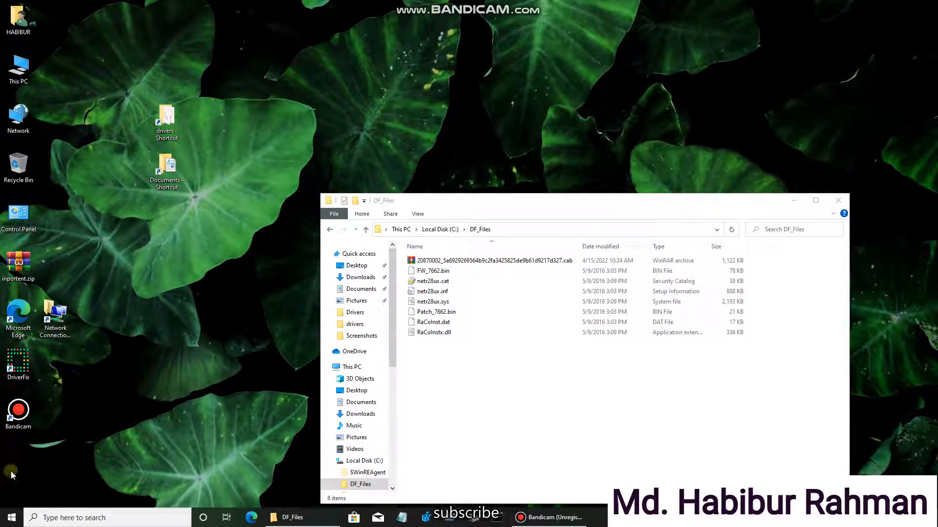
{"action": "left_click", "coordinate": [12, 517]}
{"action": "right_click", "coordinate": [12, 518]}
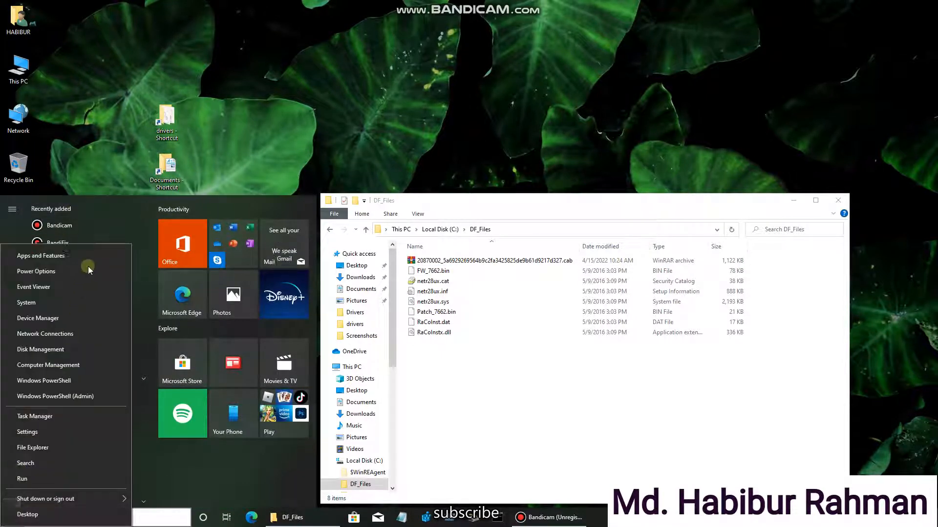
{"action": "left_click", "coordinate": [329, 24]}
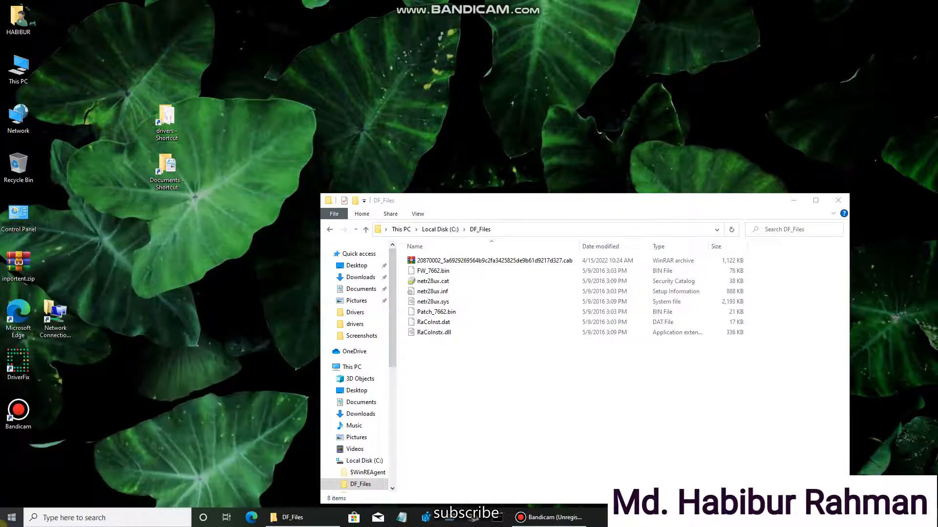
Open Device Manager and expand the Network adapters category.
{"action": "right_click", "coordinate": [12, 517]}
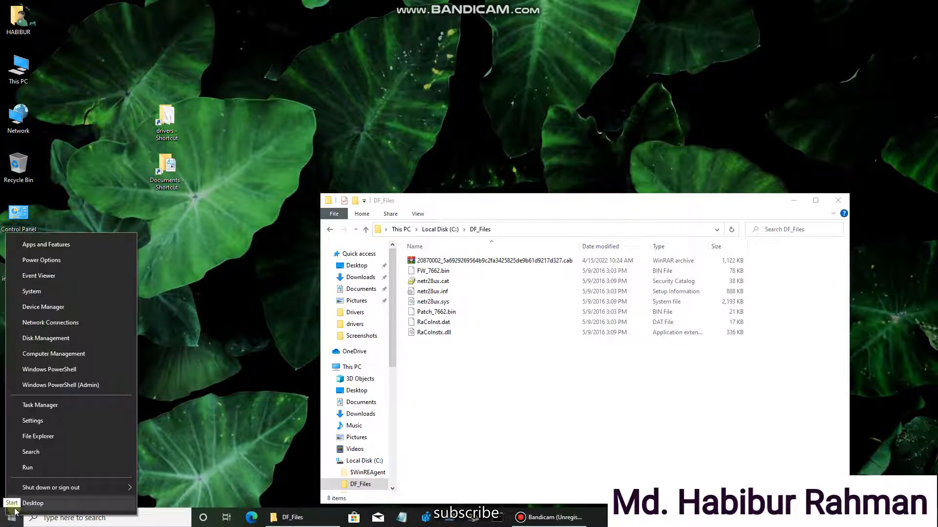
{"action": "left_click", "coordinate": [43, 308]}
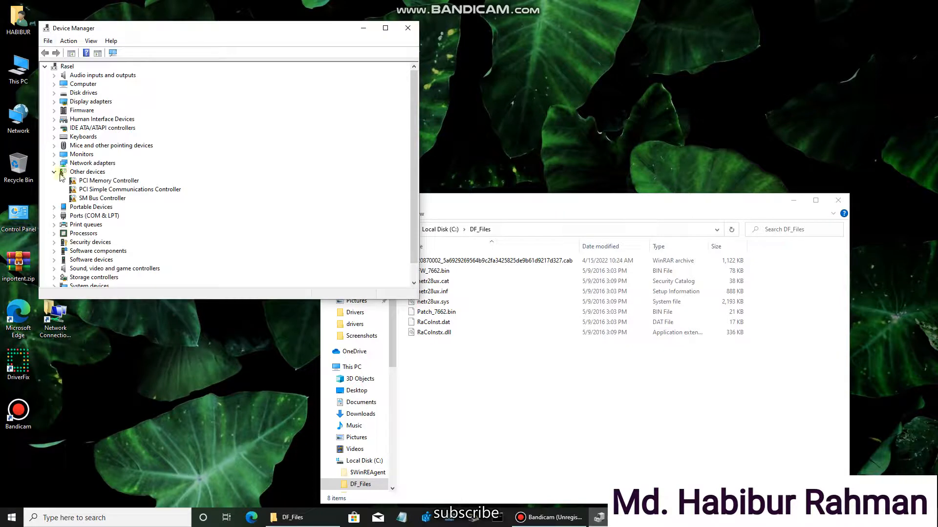
{"action": "left_click", "coordinate": [54, 164]}
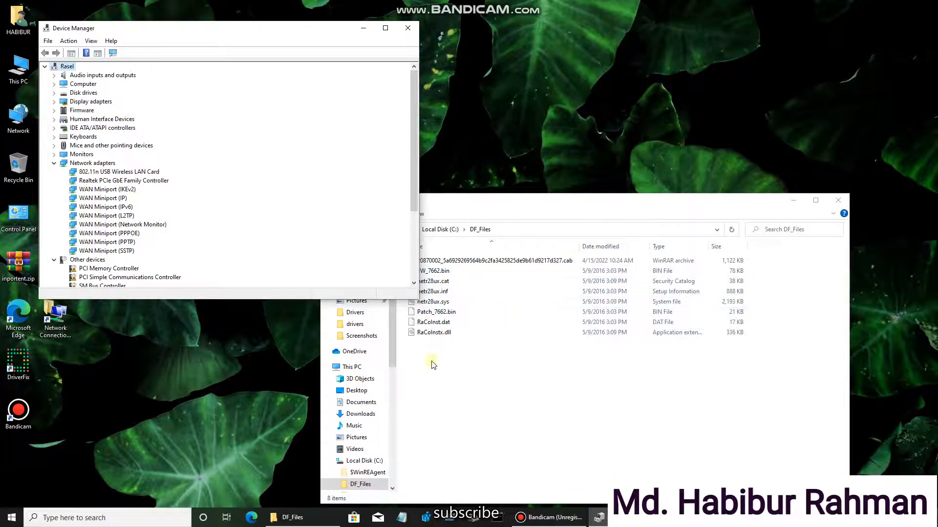
Display the driver file details of the 802.11n USB Wireless LAN Card and move that dialog clear of its properties window.
{"action": "left_click", "coordinate": [80, 175]}
{"action": "right_click", "coordinate": [80, 174]}
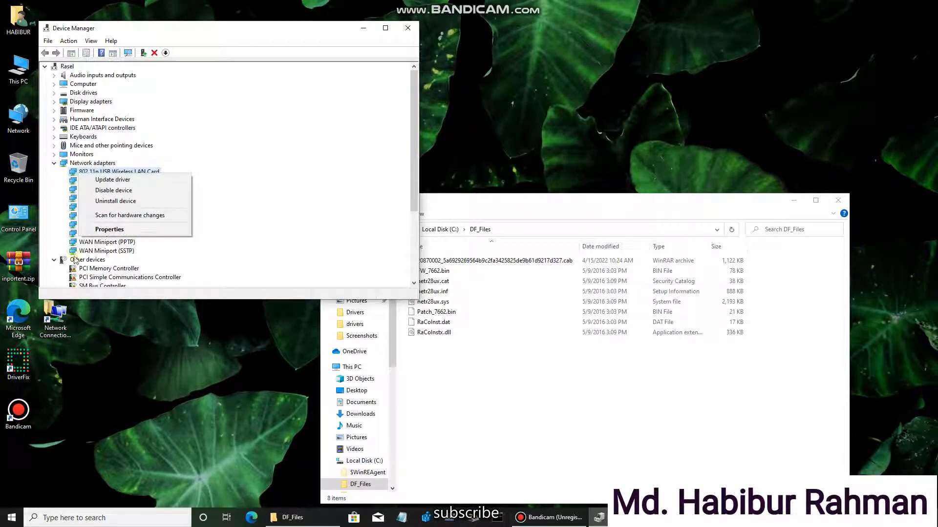
{"action": "left_click", "coordinate": [104, 230]}
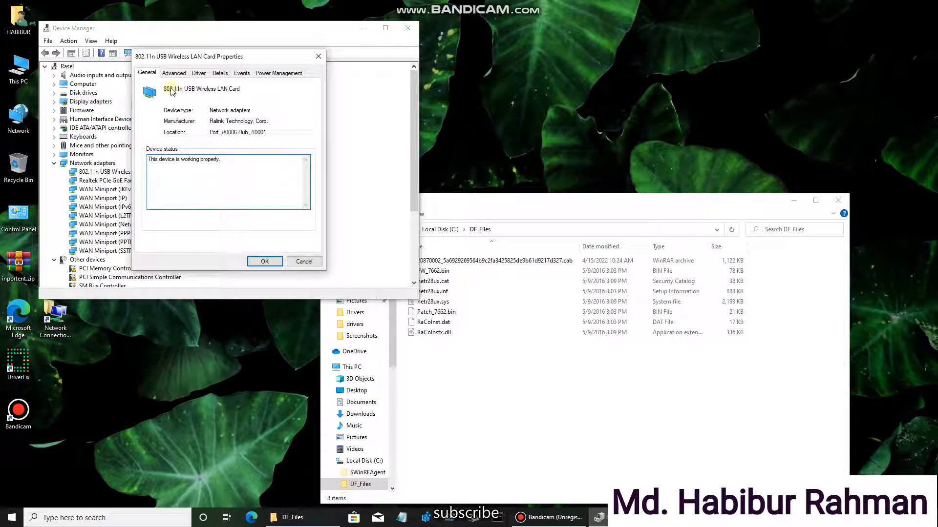
{"action": "left_click", "coordinate": [198, 74]}
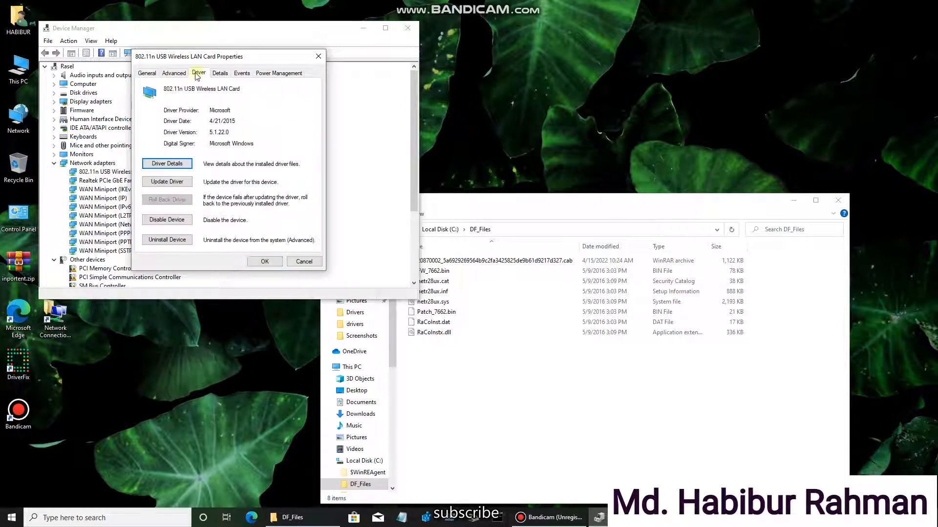
{"action": "left_click", "coordinate": [162, 161]}
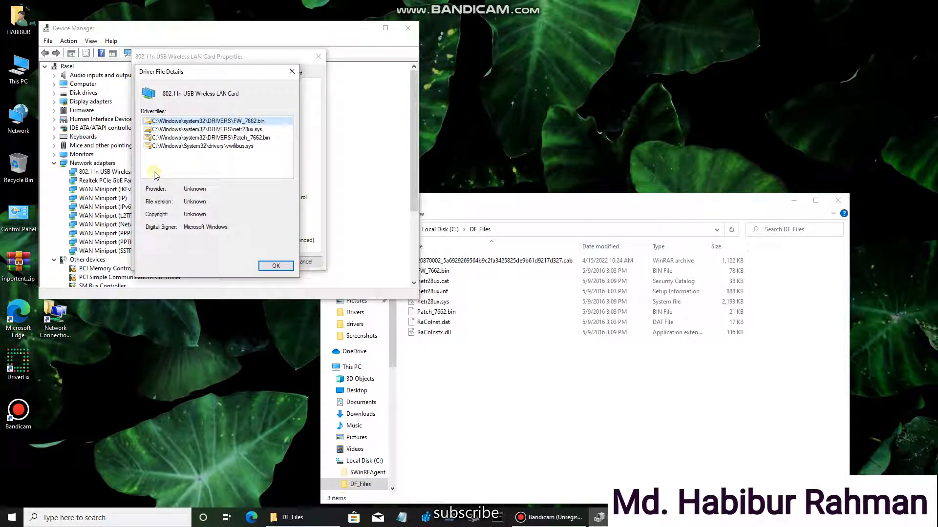
{"action": "left_click_drag", "start_coordinate": [201, 71], "coordinate": [591, 161]}
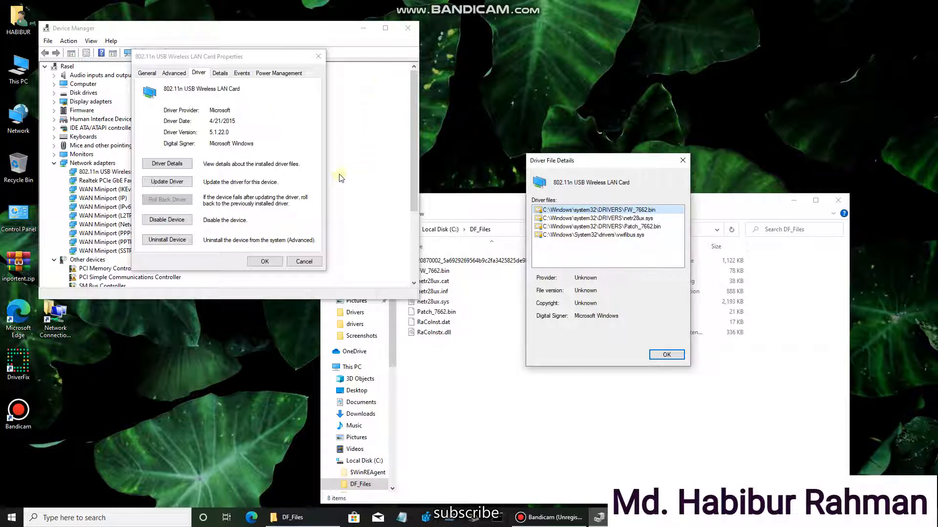
Open the Windows folder on Local Disk (C:) in a second File Explorer window placed below the driver file list.
{"action": "double_click", "coordinate": [20, 69]}
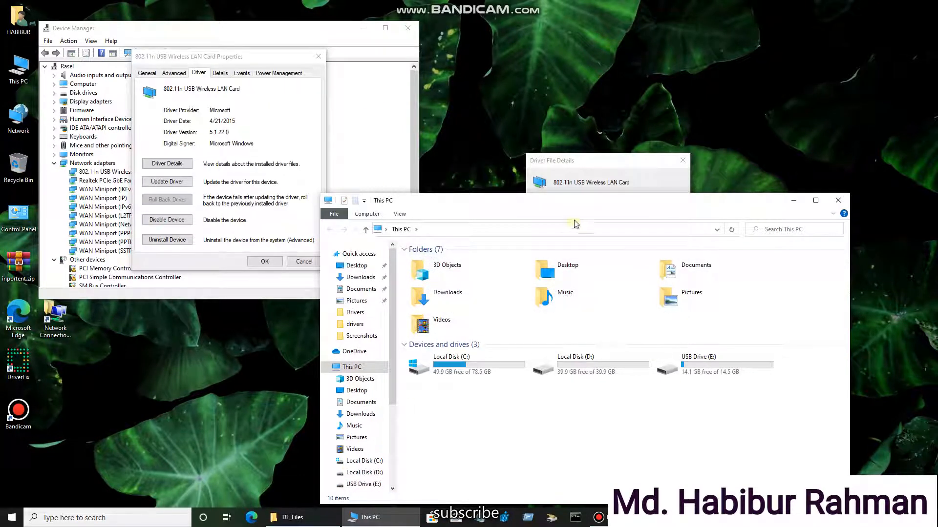
{"action": "left_click_drag", "start_coordinate": [595, 210], "coordinate": [604, 286]}
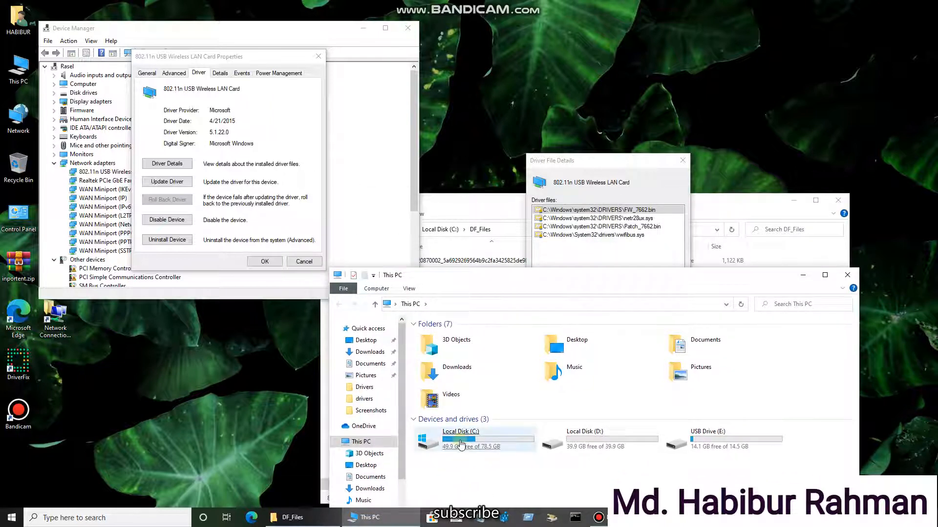
{"action": "double_click", "coordinate": [459, 441]}
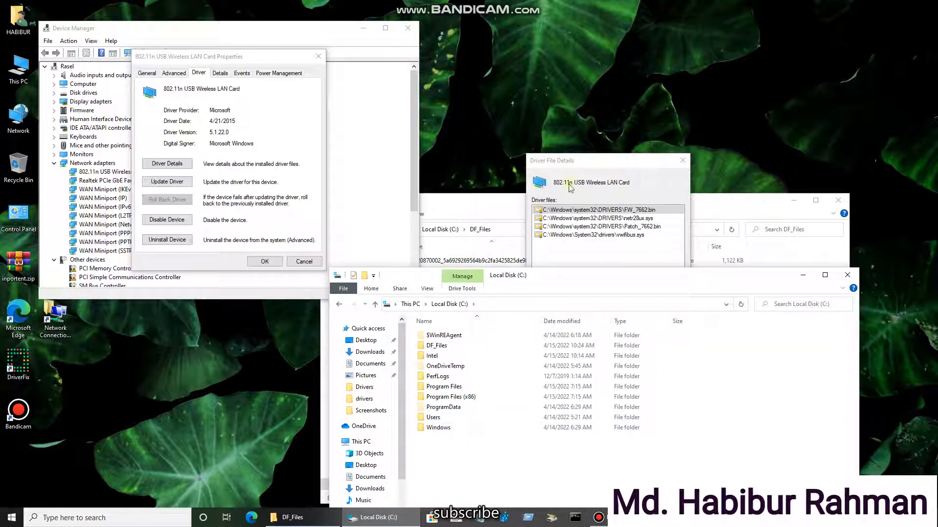
{"action": "double_click", "coordinate": [436, 429]}
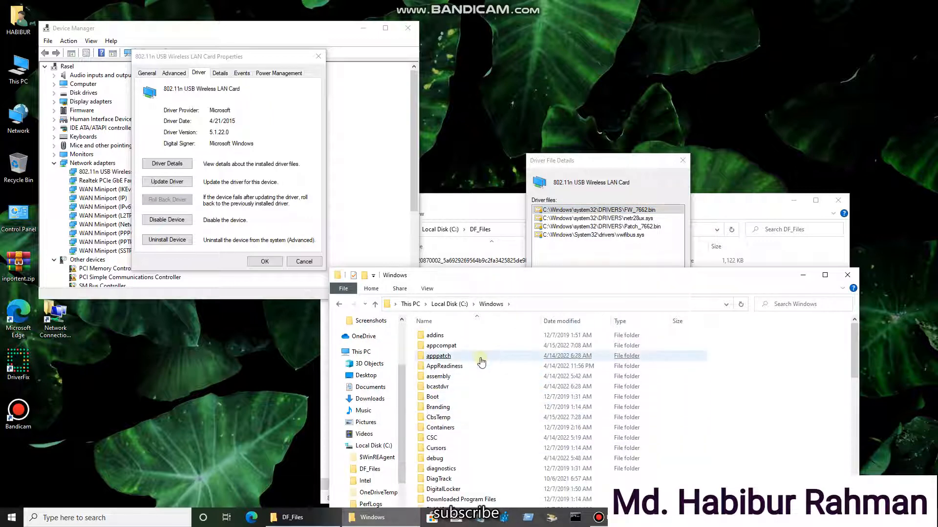
Open the System32 folder inside the Windows folder.
{"action": "scroll", "coordinate": [481, 385], "scroll_direction": "down", "scroll_amount": 2}
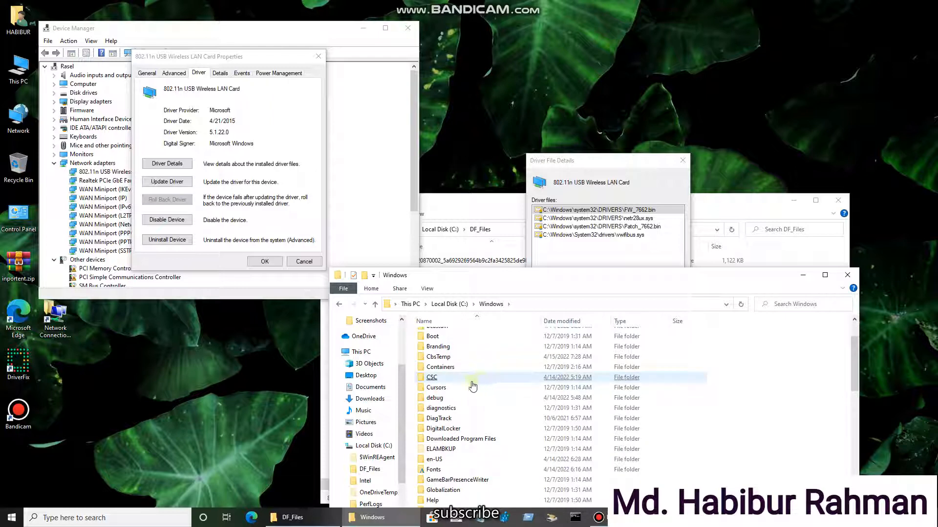
{"action": "scroll", "coordinate": [473, 383], "scroll_direction": "down", "scroll_amount": 2}
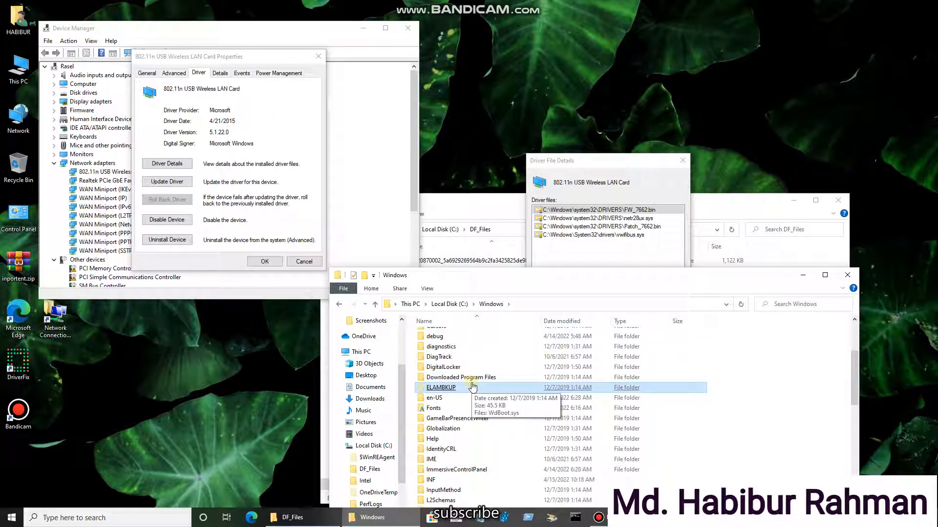
{"action": "scroll", "coordinate": [481, 385], "scroll_direction": "down", "scroll_amount": 4}
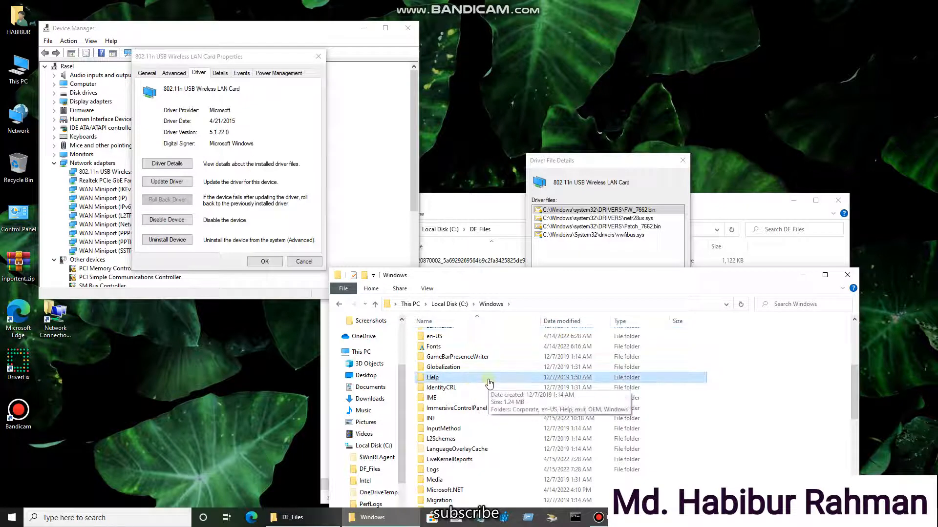
{"action": "scroll", "coordinate": [488, 382], "scroll_direction": "down", "scroll_amount": 4}
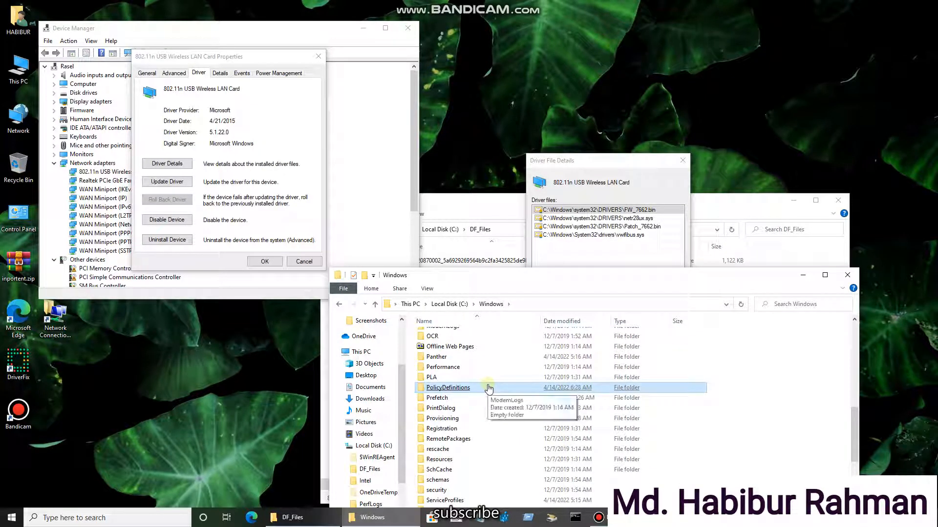
{"action": "scroll", "coordinate": [472, 413], "scroll_direction": "down", "scroll_amount": 2}
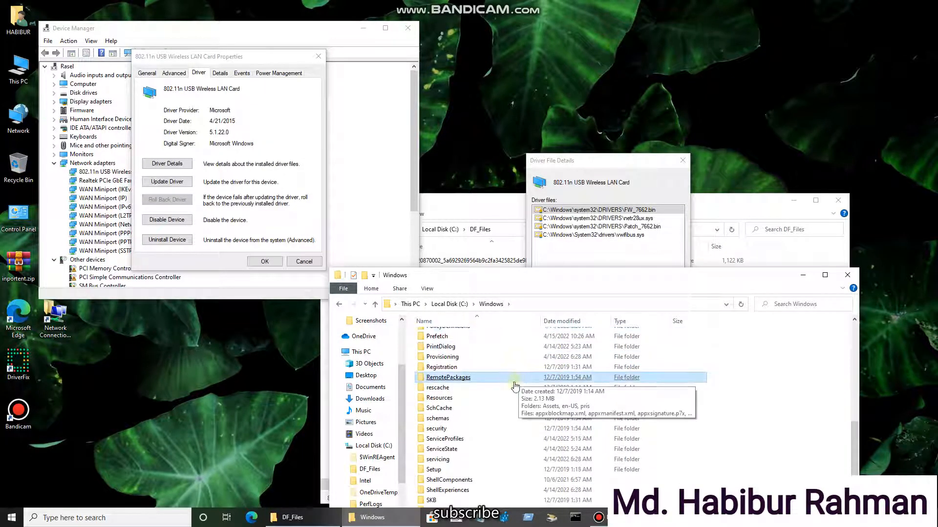
{"action": "scroll", "coordinate": [474, 469], "scroll_direction": "down", "scroll_amount": 4}
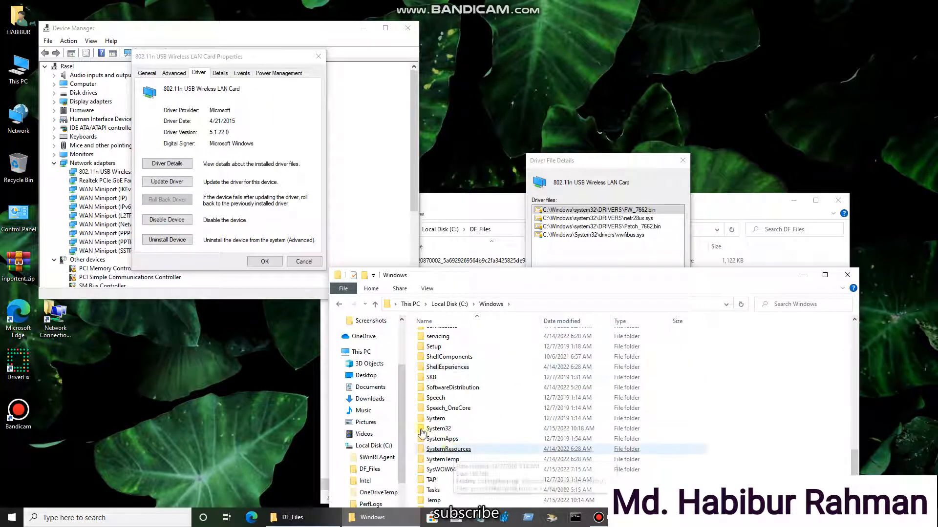
{"action": "left_click", "coordinate": [440, 429]}
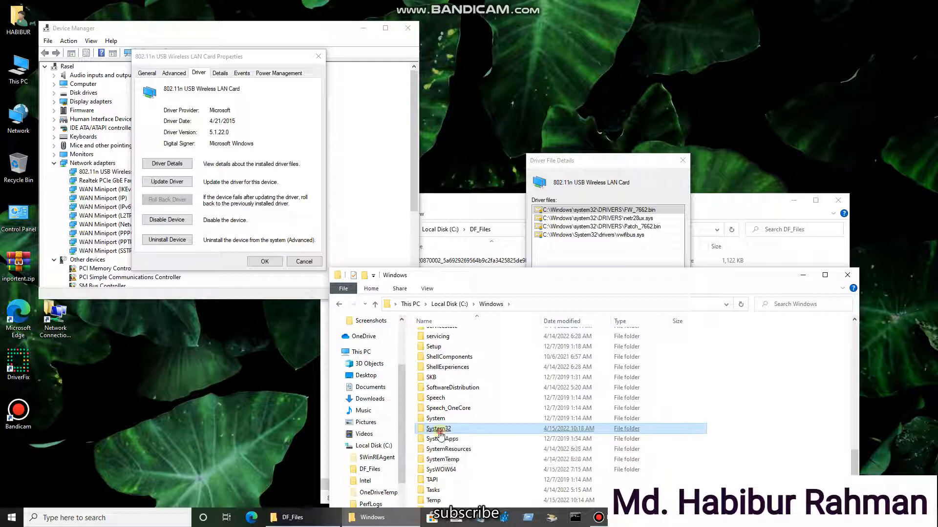
{"action": "double_click", "coordinate": [440, 430]}
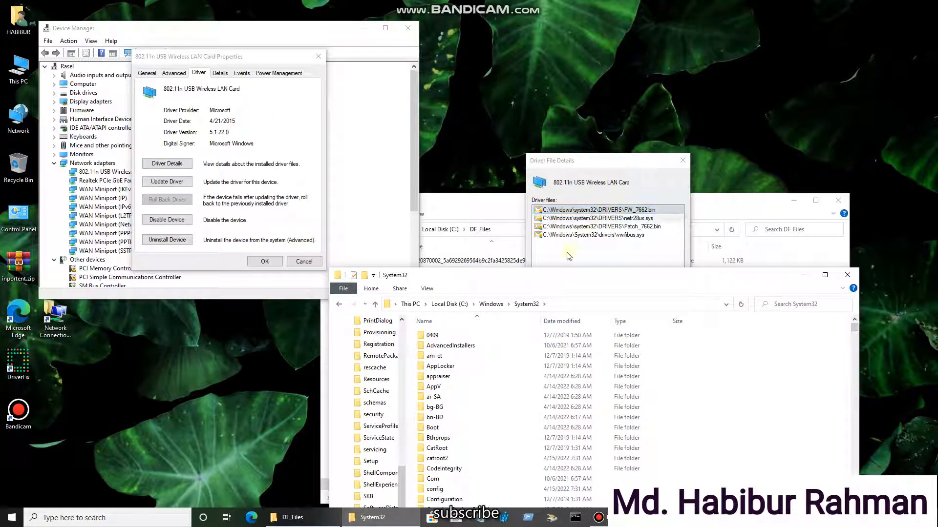
Find the drivers folder inside System32 and open it.
{"action": "left_click", "coordinate": [491, 429]}
{"action": "scroll", "coordinate": [537, 390], "scroll_direction": "down", "scroll_amount": 20}
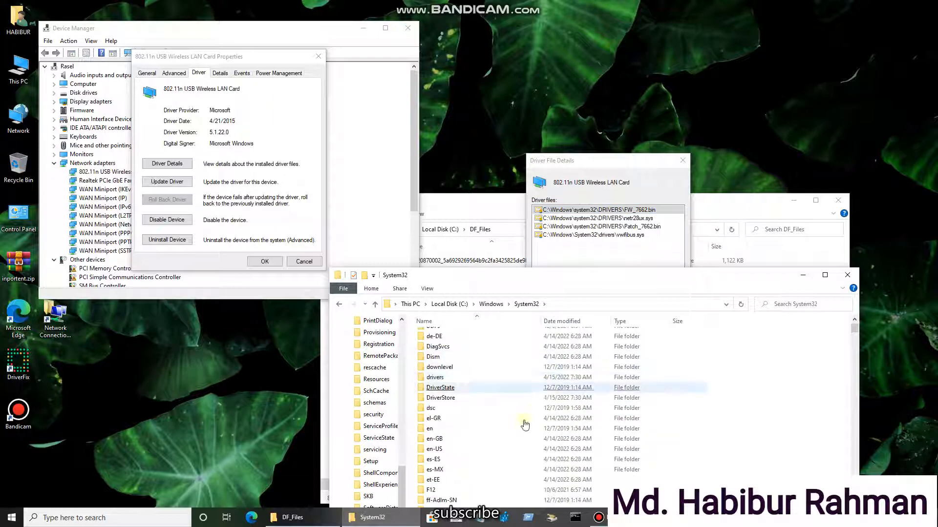
{"action": "scroll", "coordinate": [519, 409], "scroll_direction": "down", "scroll_amount": 15}
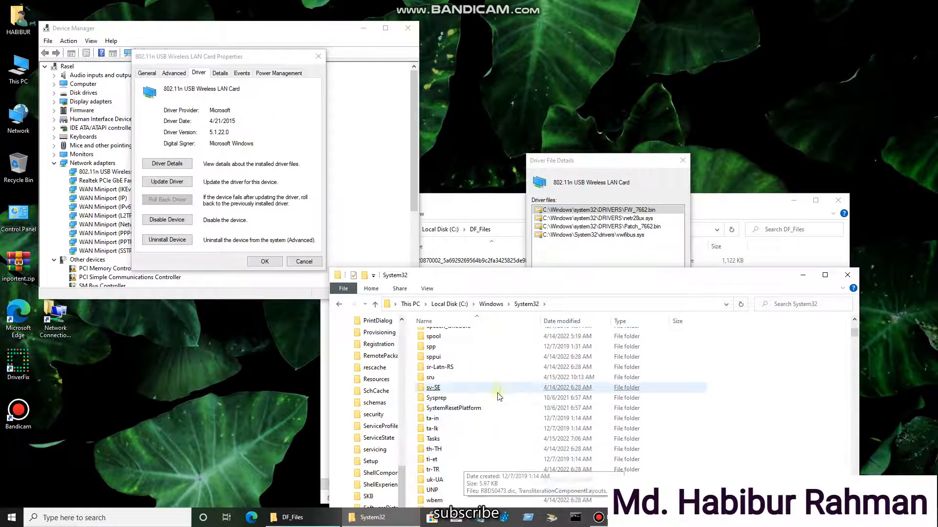
{"action": "scroll", "coordinate": [496, 393], "scroll_direction": "down", "scroll_amount": 3}
{"action": "scroll", "coordinate": [471, 383], "scroll_direction": "up", "scroll_amount": 3}
{"action": "left_click", "coordinate": [468, 384]}
{"action": "scroll", "coordinate": [464, 388], "scroll_direction": "up", "scroll_amount": 18}
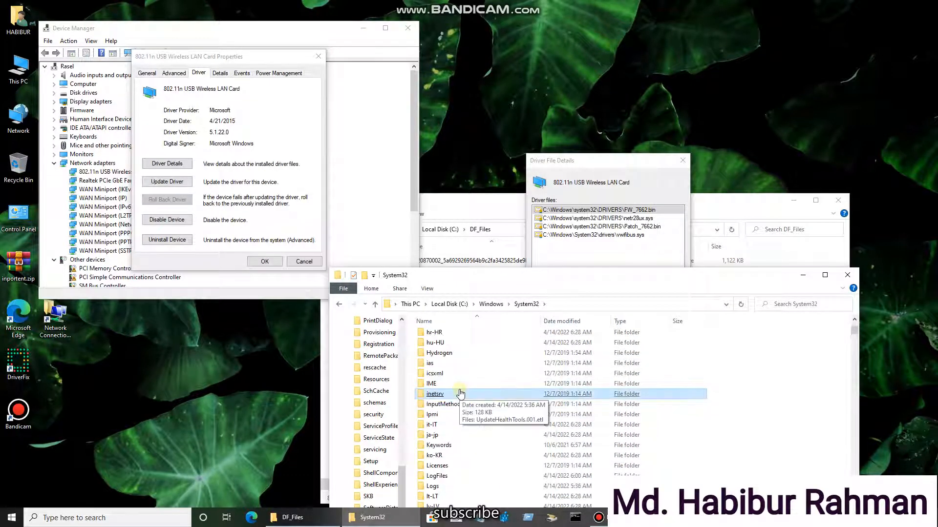
{"action": "scroll", "coordinate": [459, 386], "scroll_direction": "up", "scroll_amount": 4}
{"action": "left_click", "coordinate": [460, 413]}
{"action": "scroll", "coordinate": [454, 416], "scroll_direction": "up", "scroll_amount": 2}
{"action": "scroll", "coordinate": [449, 418], "scroll_direction": "up", "scroll_amount": 5}
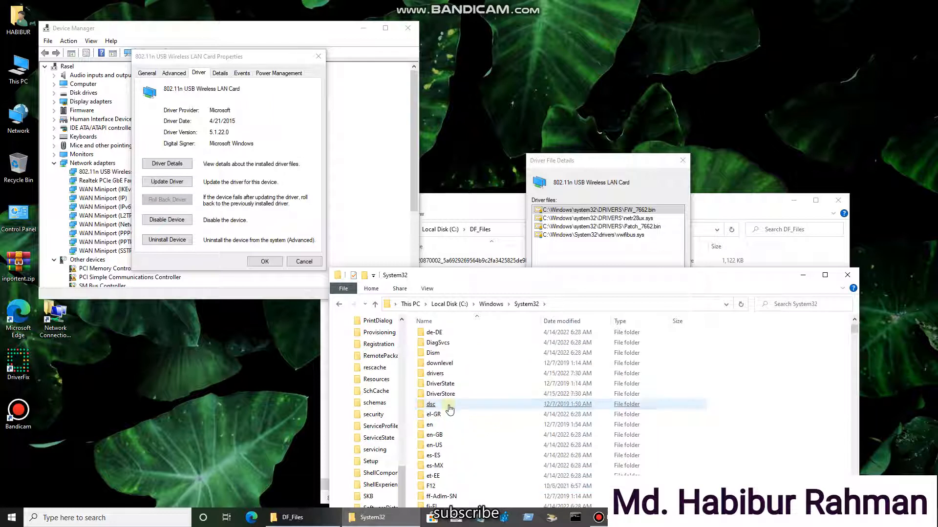
{"action": "left_click", "coordinate": [450, 404]}
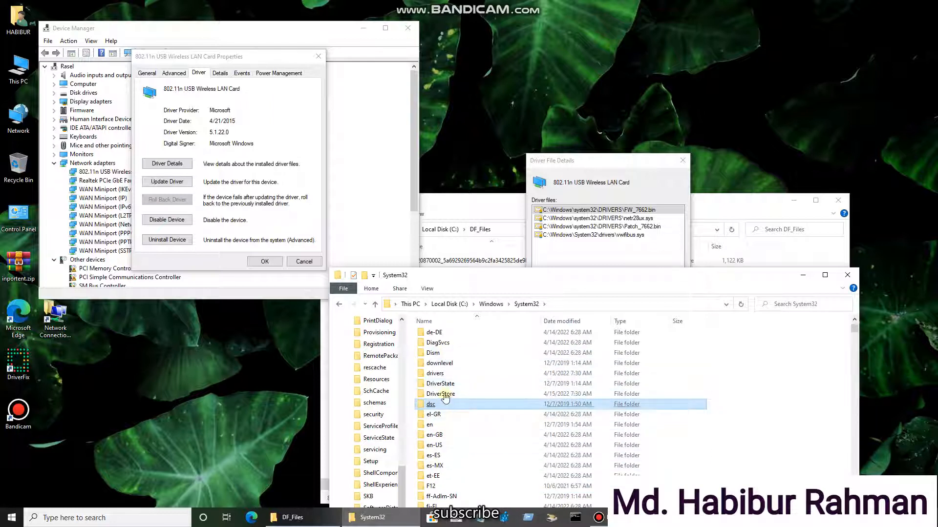
{"action": "left_click", "coordinate": [434, 375]}
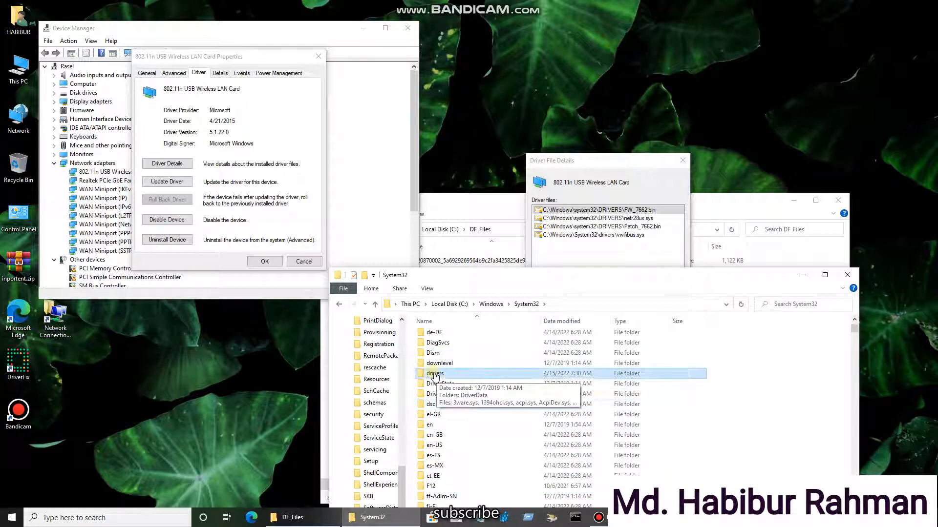
{"action": "double_click", "coordinate": [433, 374]}
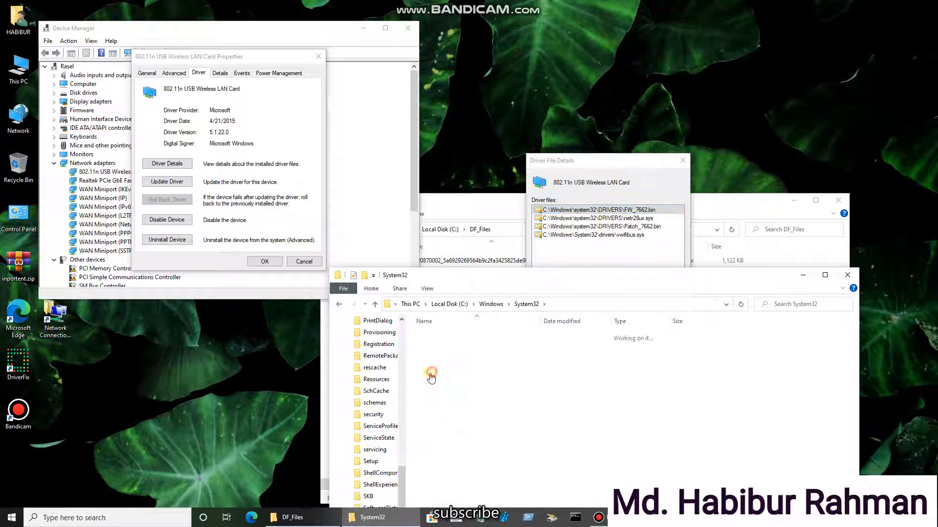
{"action": "right_click", "coordinate": [761, 416]}
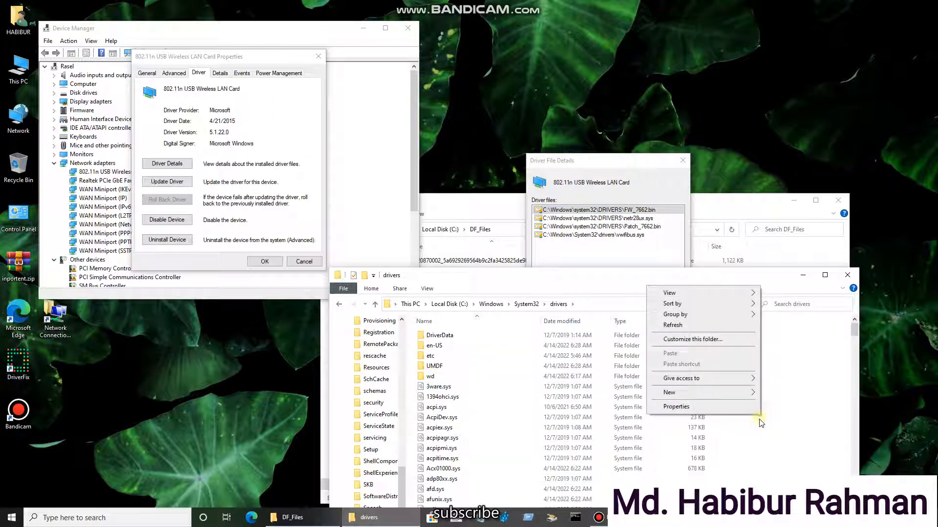
{"action": "left_click", "coordinate": [804, 433]}
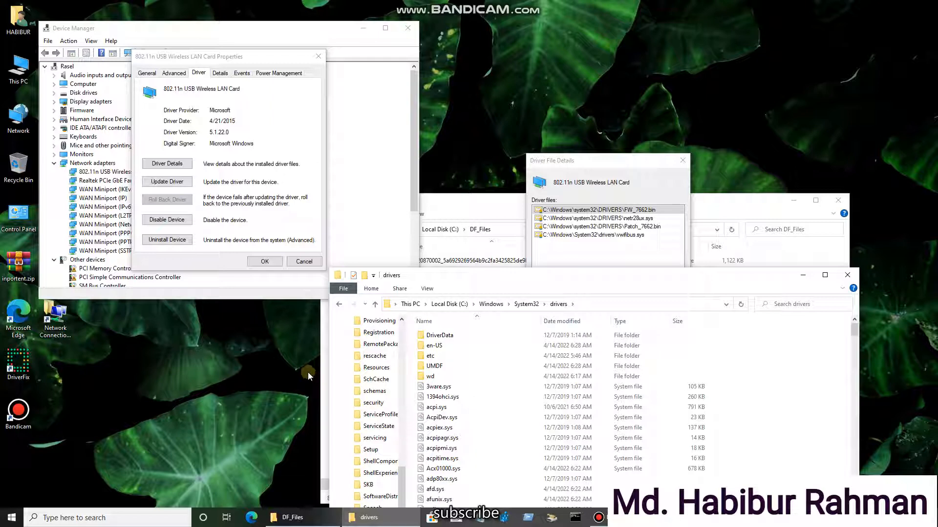
Copy all the driver files in DF_Files except the .cab archive, and close that folder window.
{"action": "left_click", "coordinate": [473, 215]}
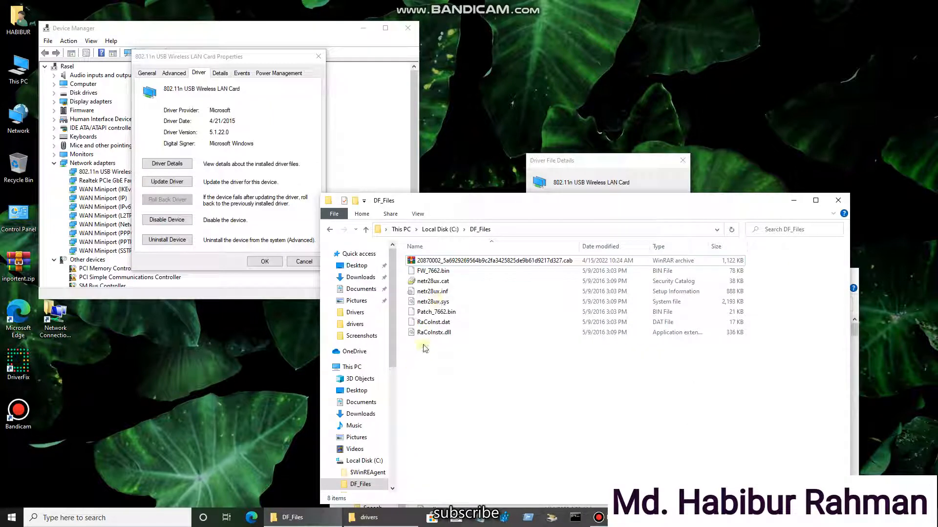
{"action": "left_click_drag", "start_coordinate": [423, 348], "coordinate": [423, 268]}
{"action": "right_click", "coordinate": [432, 299]}
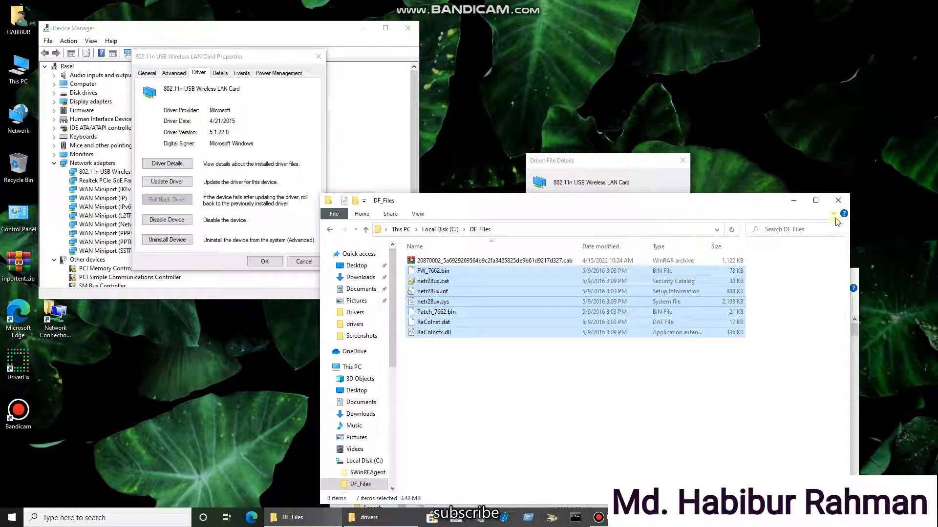
{"action": "left_click", "coordinate": [838, 200]}
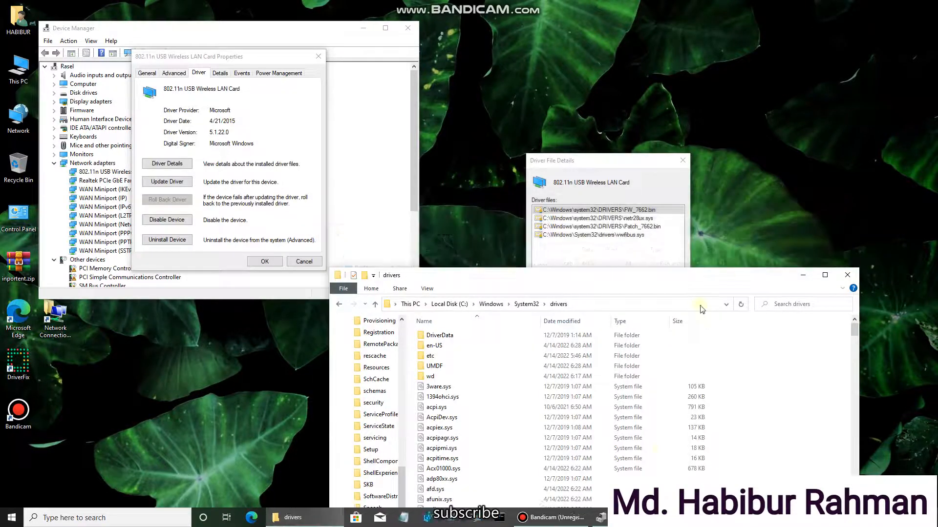
Move the Driver File Details dialog beside the 802.11n USB Wireless LAN Card properties and minimize the Device Manager window.
{"action": "right_click", "coordinate": [750, 423]}
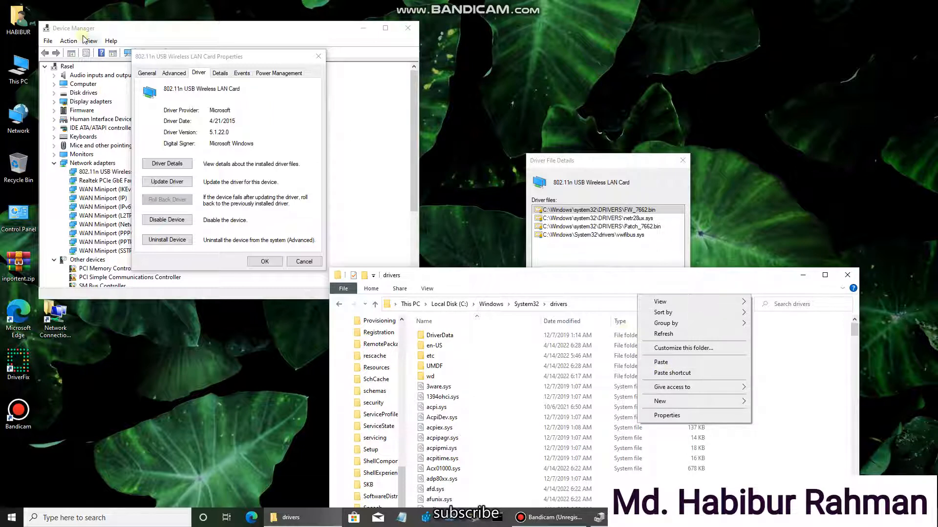
{"action": "left_click_drag", "start_coordinate": [86, 34], "coordinate": [299, 77]}
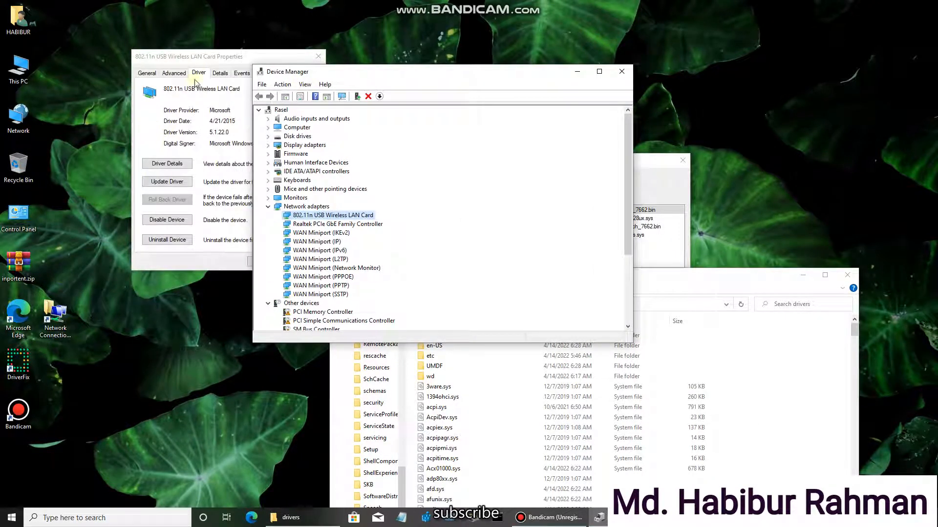
{"action": "left_click", "coordinate": [200, 57]}
{"action": "left_click", "coordinate": [224, 69]}
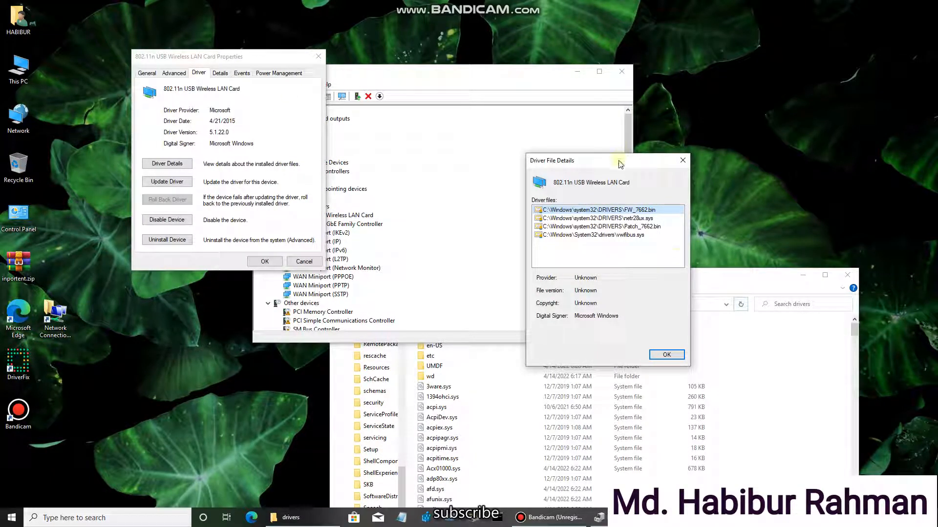
{"action": "left_click_drag", "start_coordinate": [618, 161], "coordinate": [322, 69]}
{"action": "left_click_drag", "start_coordinate": [491, 72], "coordinate": [371, 1]}
{"action": "left_click", "coordinate": [925, 5]}
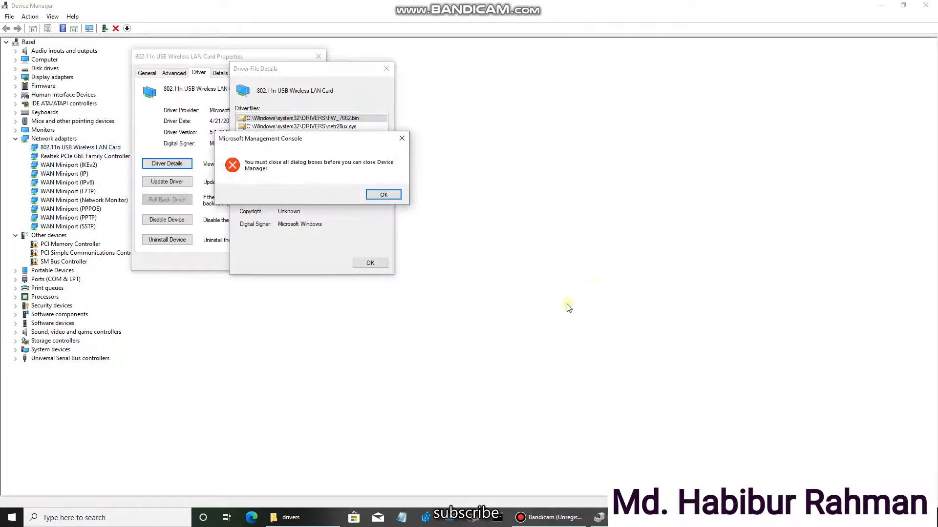
{"action": "key", "text": "Return"}
{"action": "left_click", "coordinate": [880, 5]}
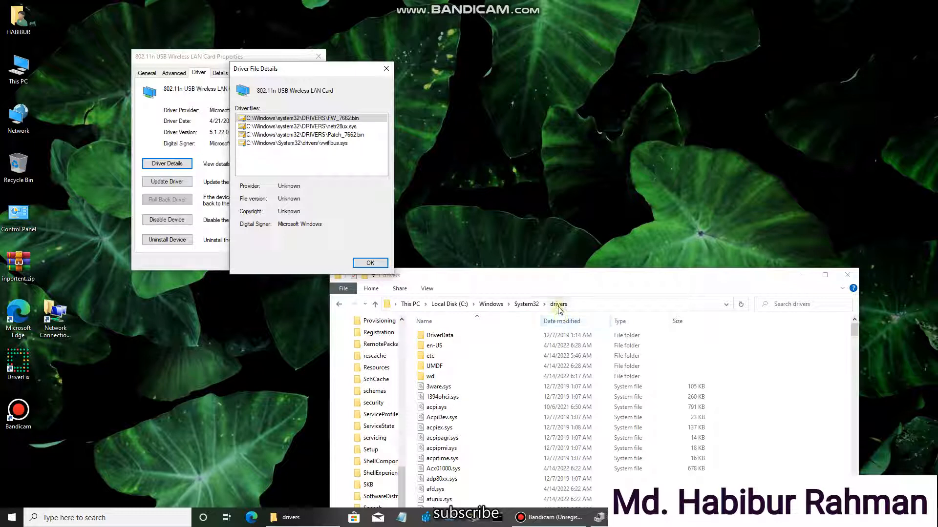
{"action": "left_click_drag", "start_coordinate": [559, 303], "coordinate": [577, 328]}
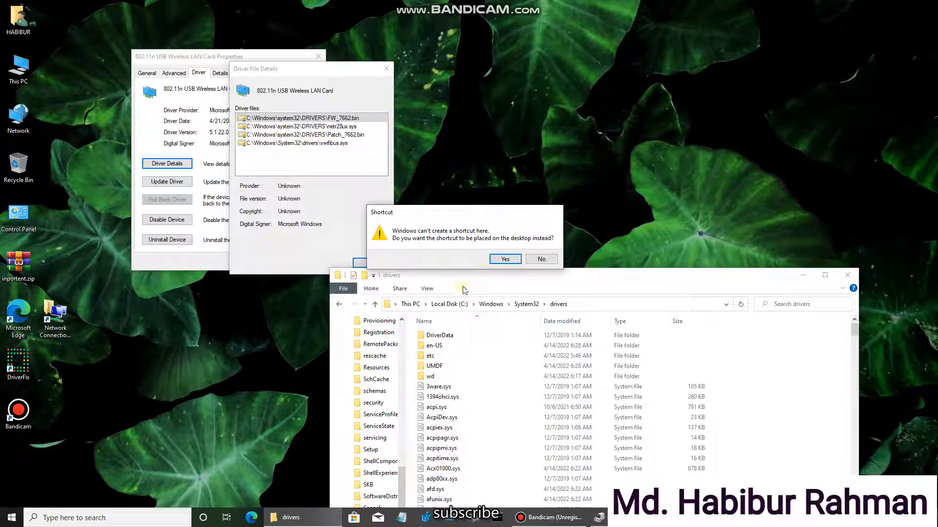
{"action": "left_click", "coordinate": [538, 263]}
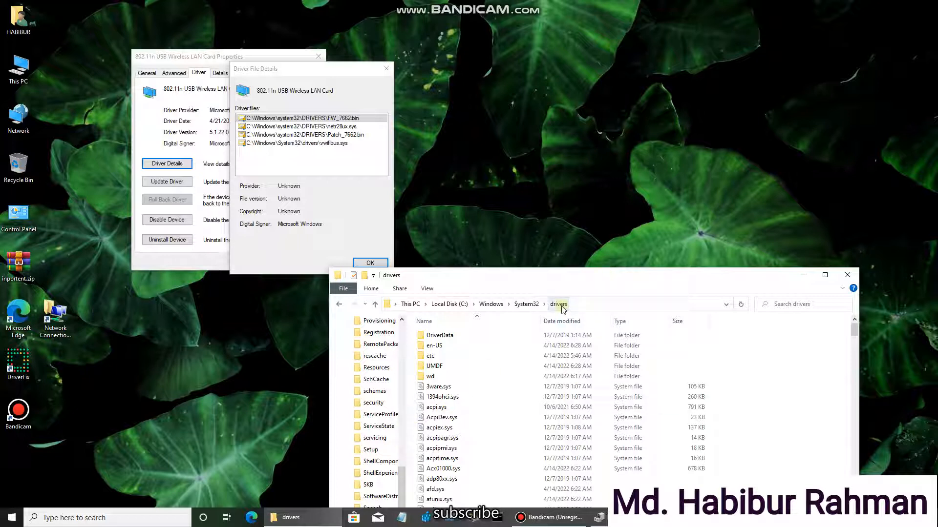
Paste the copied files into System32\drivers, replacing existing ones with administrator permission for all items and skipping the item in use.
{"action": "right_click", "coordinate": [805, 407]}
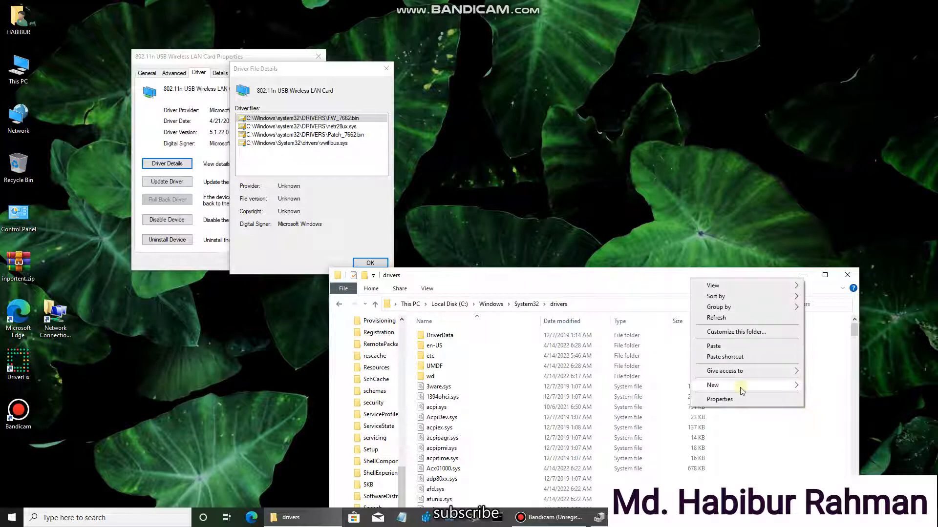
{"action": "left_click", "coordinate": [714, 347]}
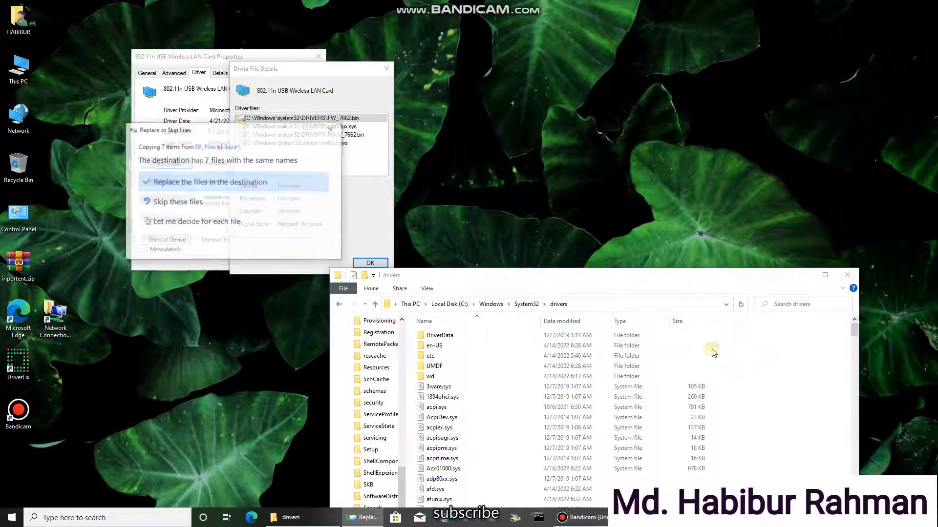
{"action": "left_click", "coordinate": [174, 184]}
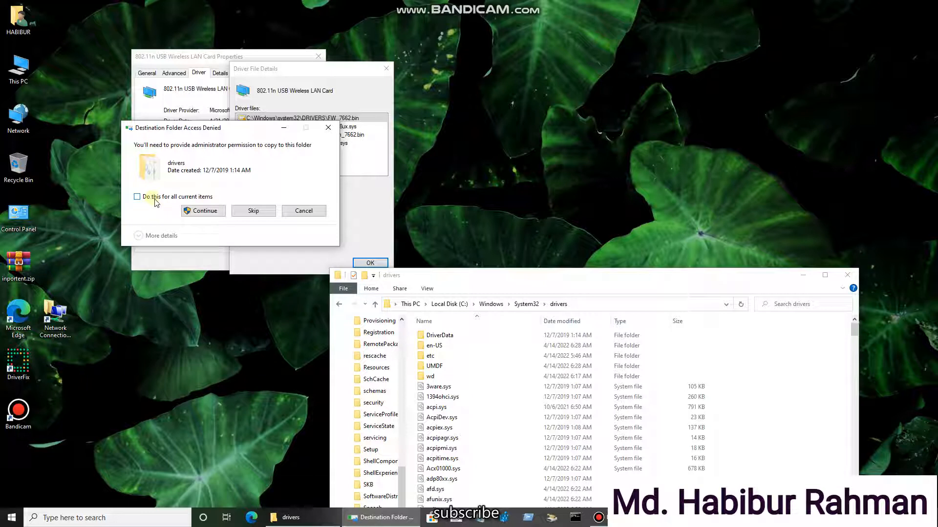
{"action": "left_click", "coordinate": [137, 198]}
{"action": "left_click", "coordinate": [205, 211]}
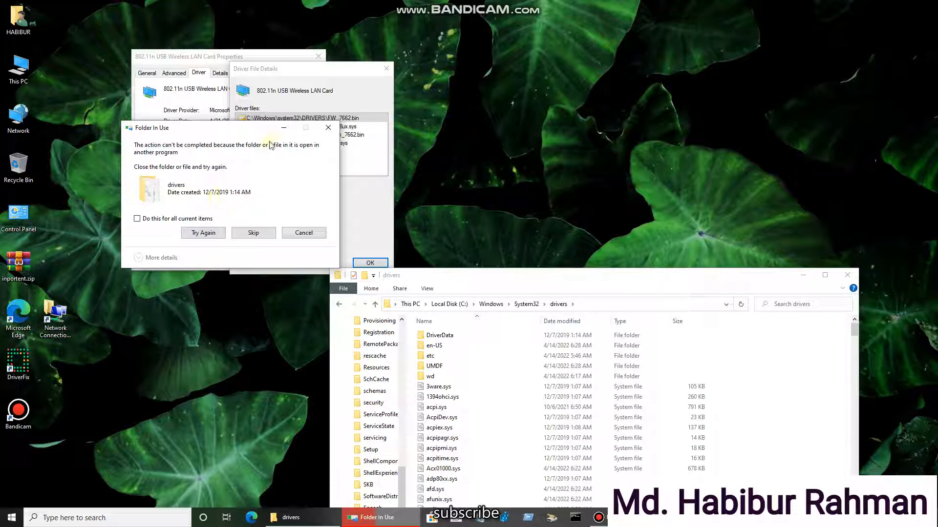
{"action": "left_click", "coordinate": [252, 233]}
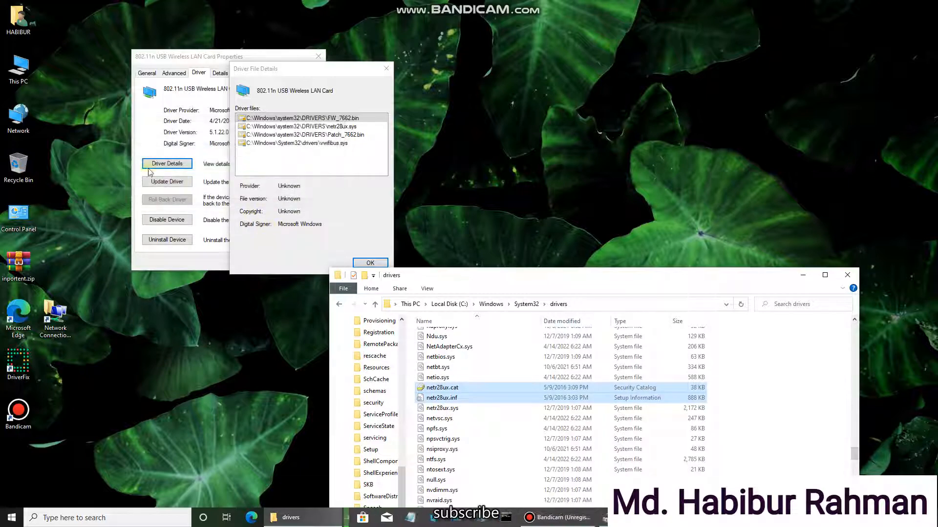
Close the wireless card's driver dialogs and the drivers folder window, and refresh the desktop.
{"action": "left_click", "coordinate": [387, 68]}
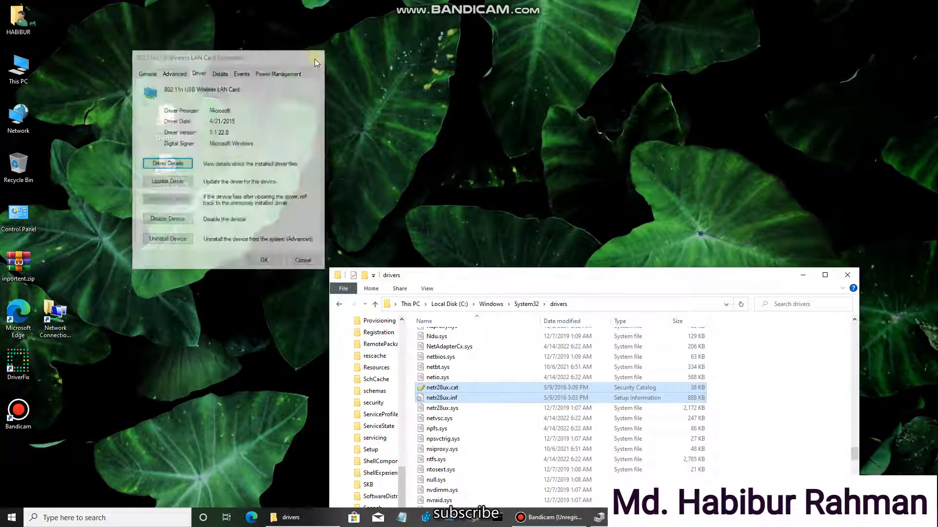
{"action": "left_click", "coordinate": [317, 57]}
{"action": "left_click_drag", "start_coordinate": [504, 281], "coordinate": [427, 125]}
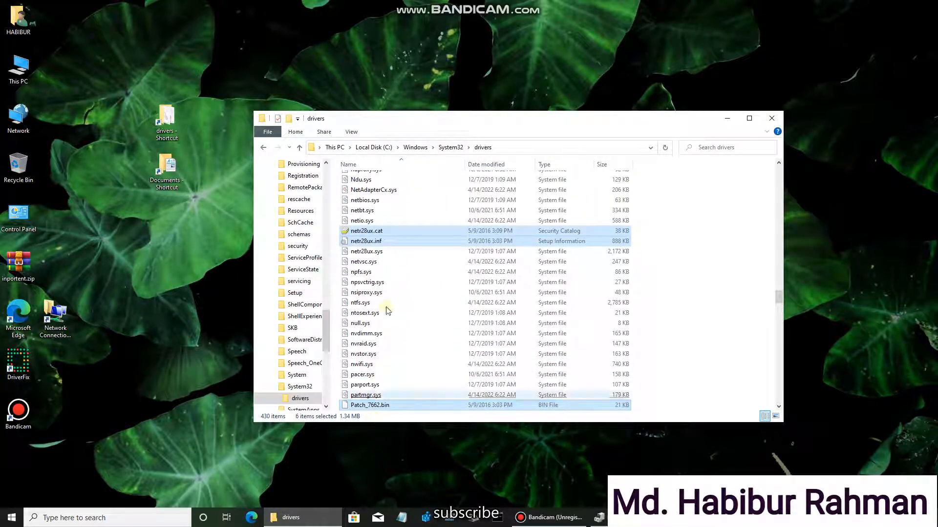
{"action": "left_click", "coordinate": [771, 119]}
{"action": "right_click", "coordinate": [121, 301]}
{"action": "left_click", "coordinate": [190, 330]}
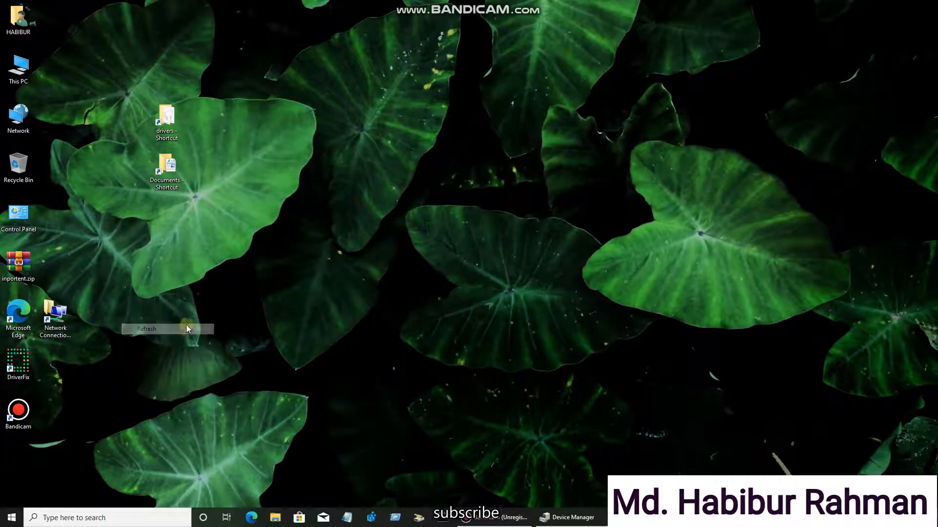
Open Device Manager and expand the Display adapters category.
{"action": "right_click", "coordinate": [12, 516]}
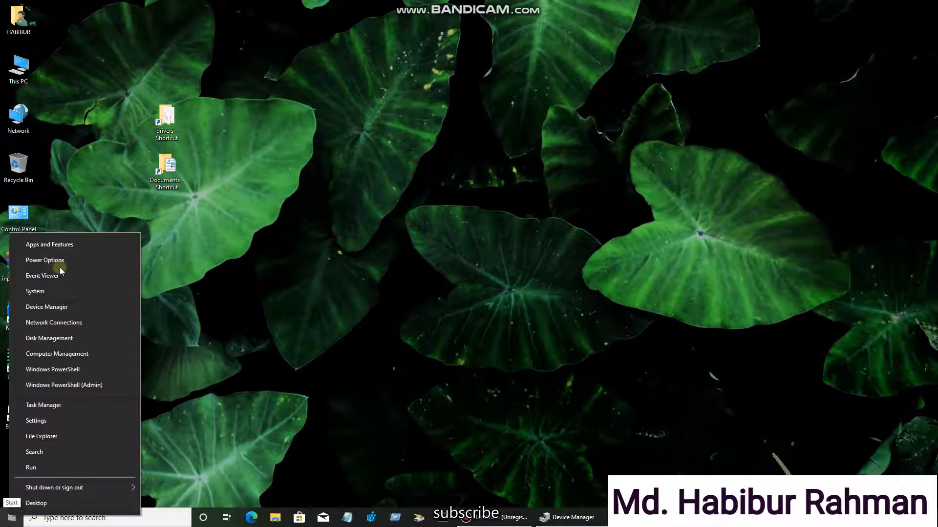
{"action": "left_click", "coordinate": [42, 307]}
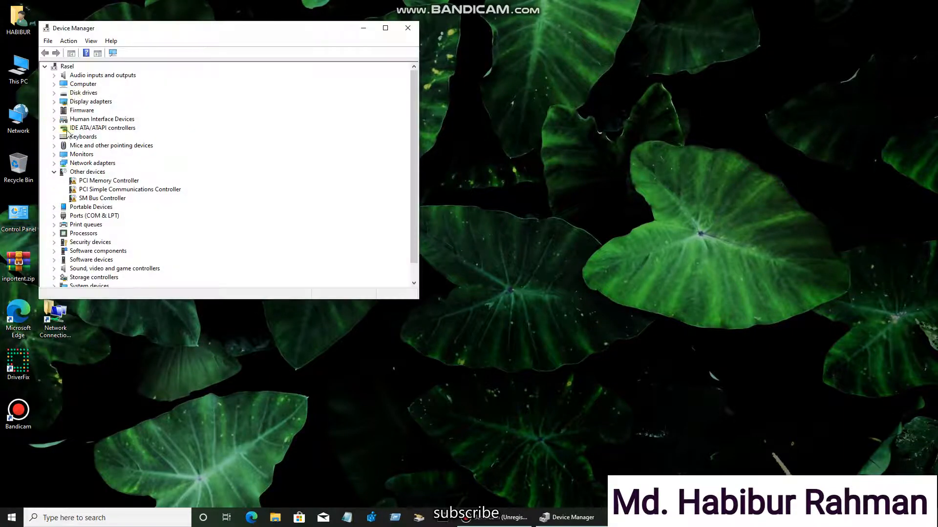
{"action": "left_click", "coordinate": [54, 102]}
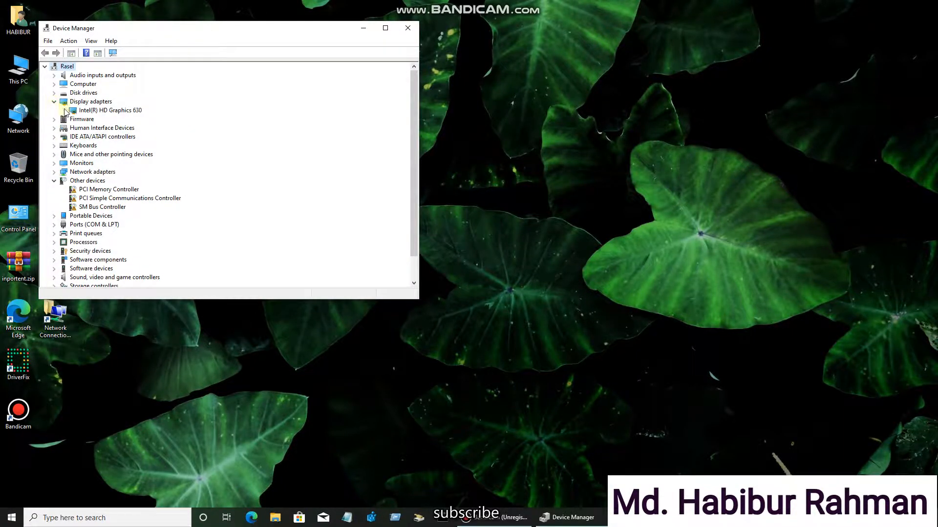
Open the driver file details of the Intel(R) HD Graphics 630 adapter from its properties.
{"action": "right_click", "coordinate": [84, 111]}
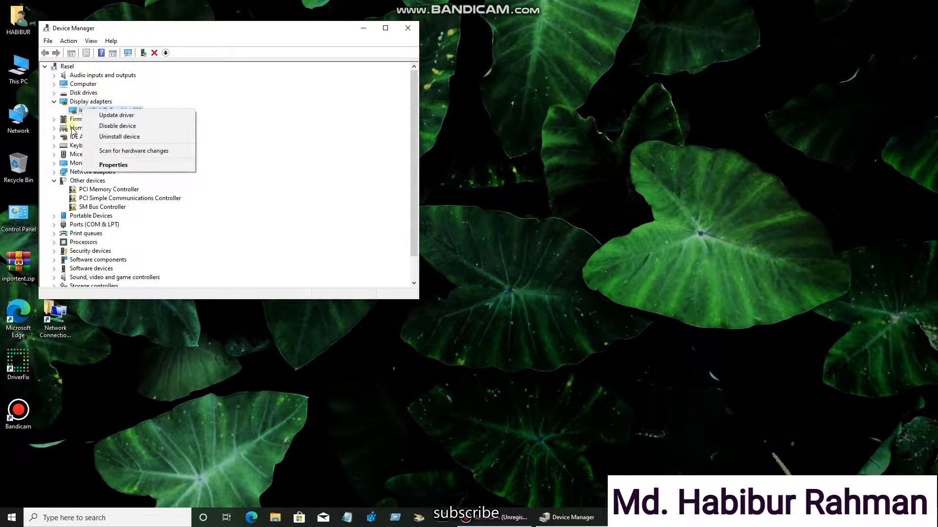
{"action": "left_click", "coordinate": [99, 166]}
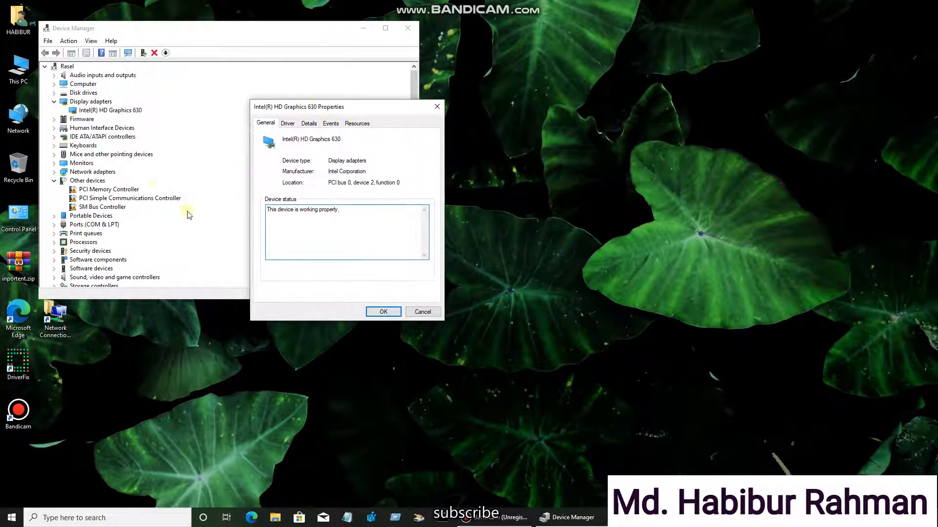
{"action": "left_click", "coordinate": [287, 125]}
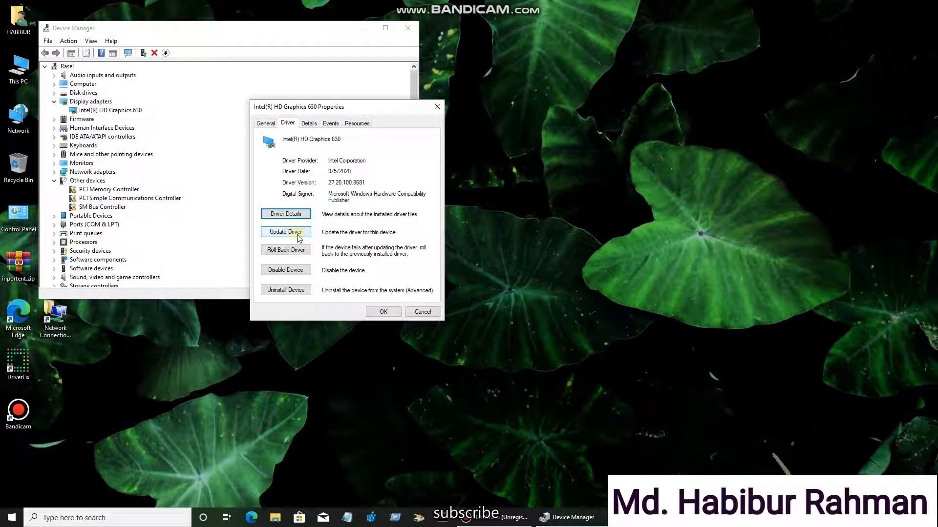
{"action": "left_click", "coordinate": [280, 215]}
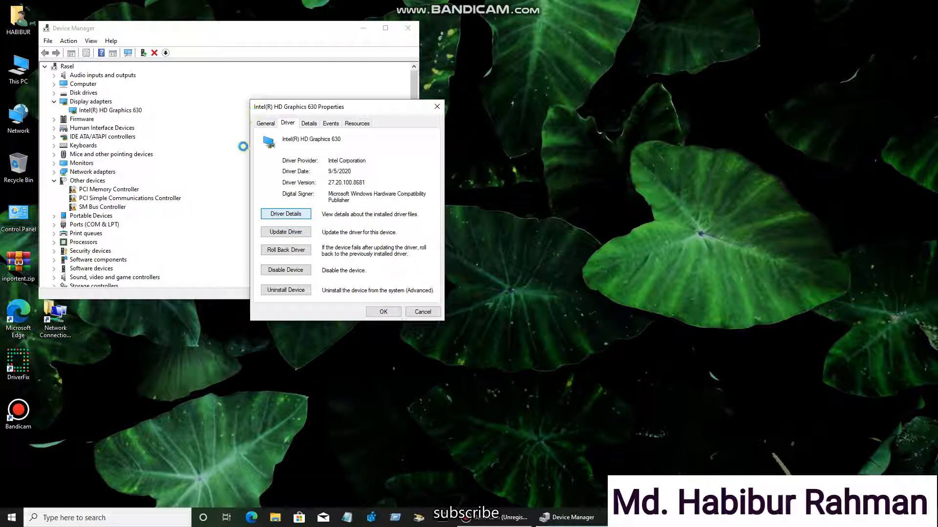